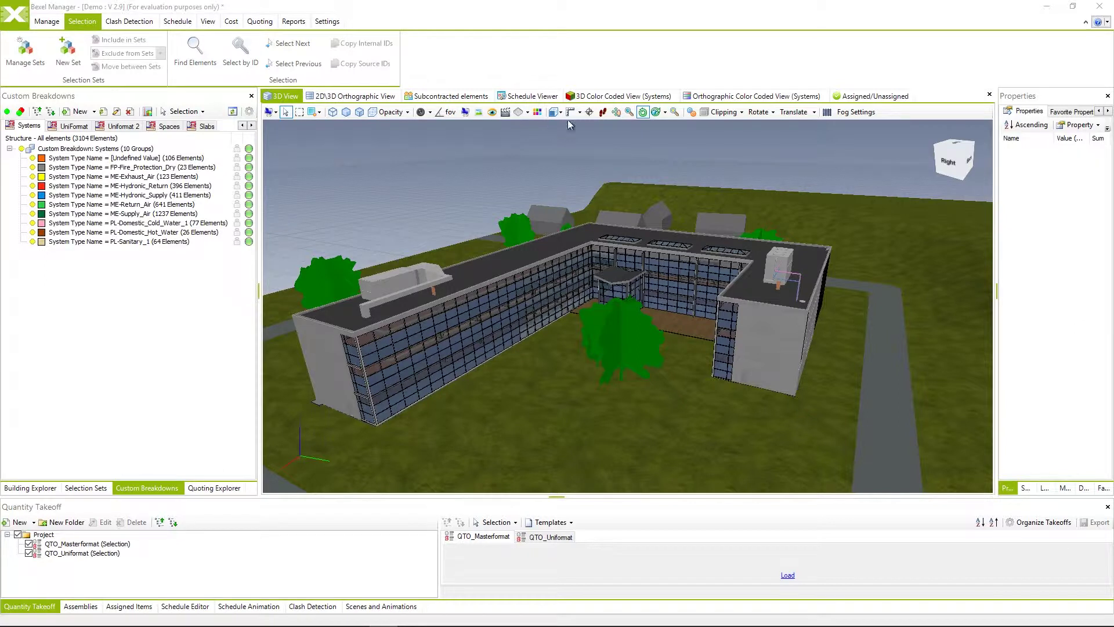
# Switch to the 3D Color Coded View (Systems) to colour the model by its 10 system types
pyautogui.click(615, 101)
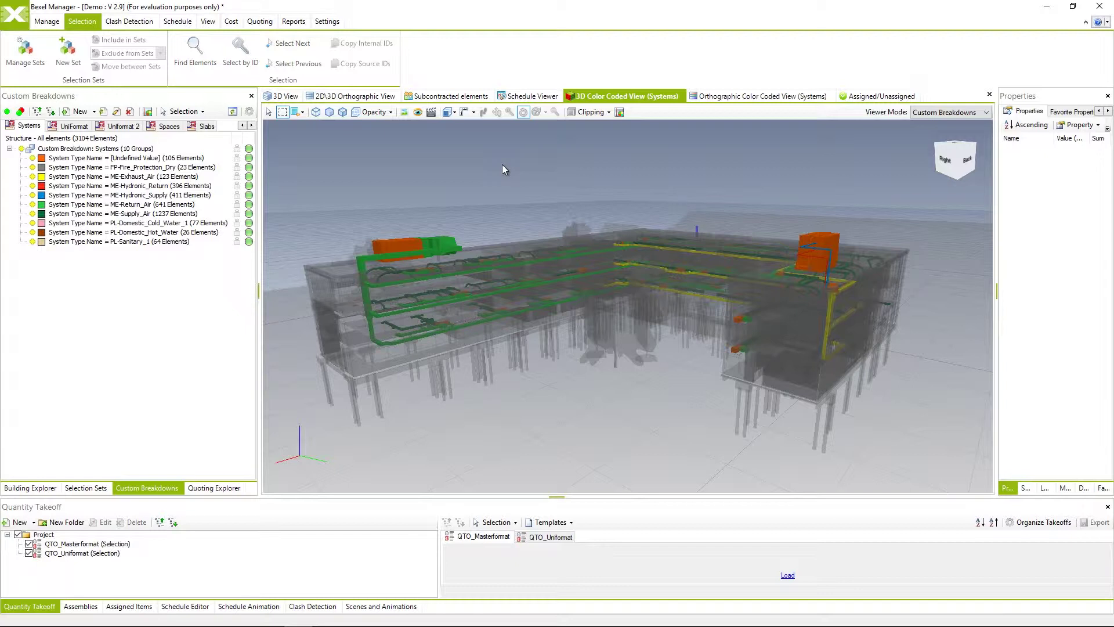
# Switch to the Slabs custom breakdown and orbit the model to view it from behind
pyautogui.click(205, 127)
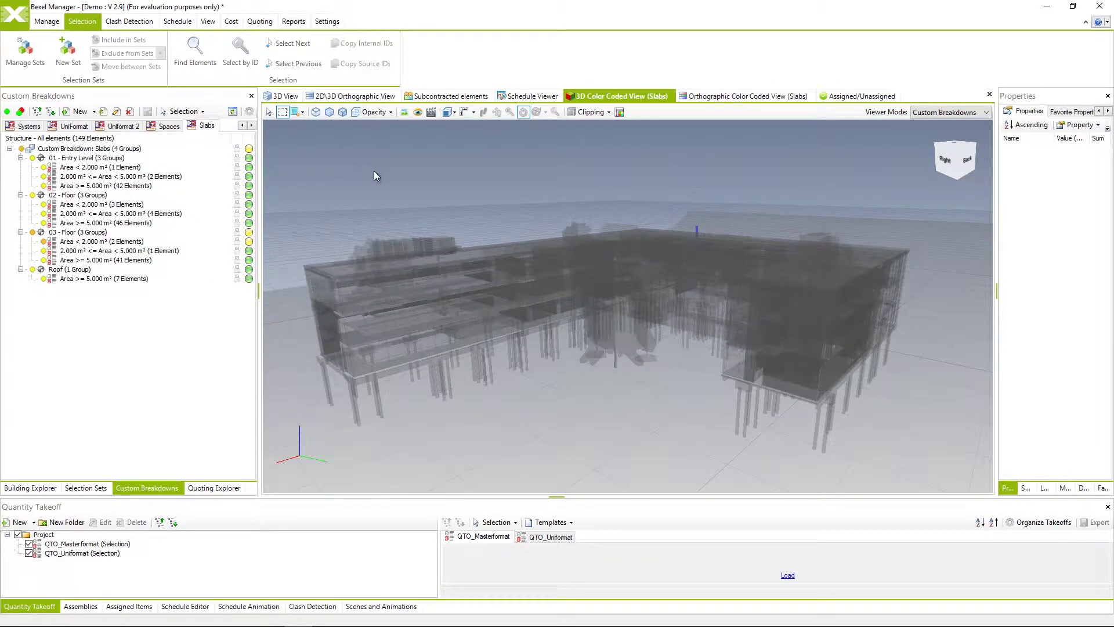
pyautogui.moveTo(513, 191)
pyautogui.mouseDown()
pyautogui.moveTo(452, 186)
pyautogui.moveTo(509, 190)
pyautogui.mouseUp()
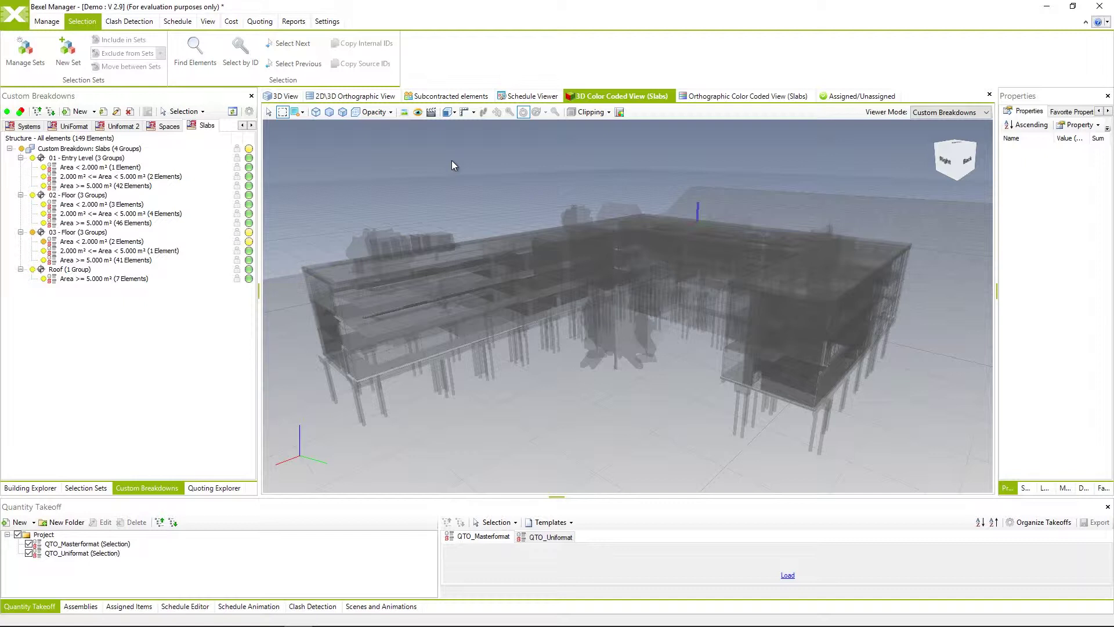
# Reset the Slabs breakdown tree and put the colour coding rule on Group by Building Level
pyautogui.click(117, 113)
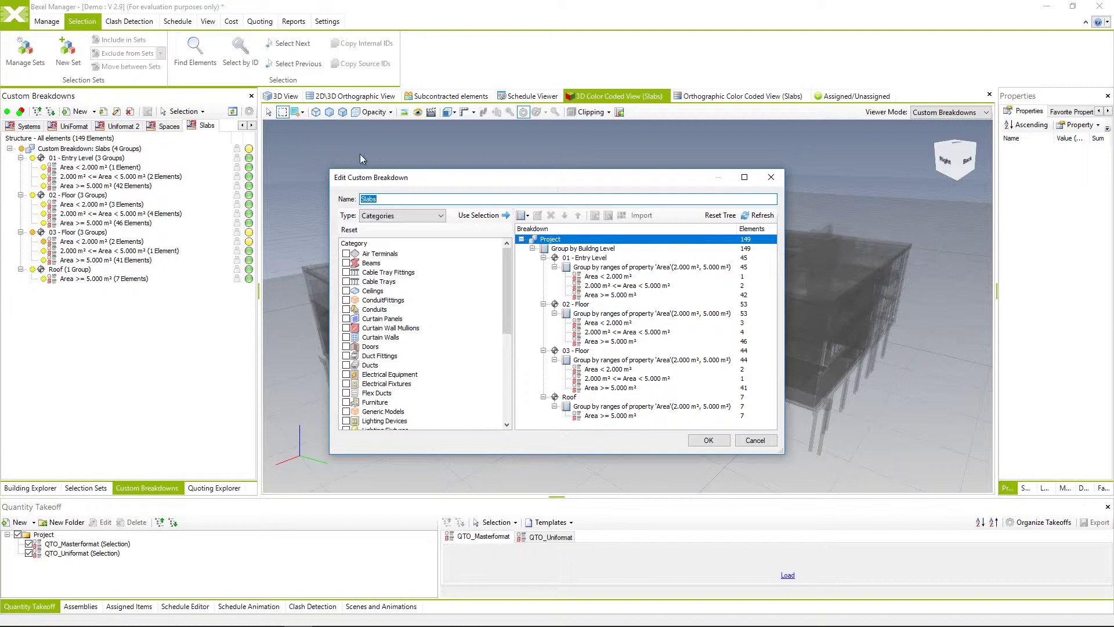
pyautogui.click(724, 217)
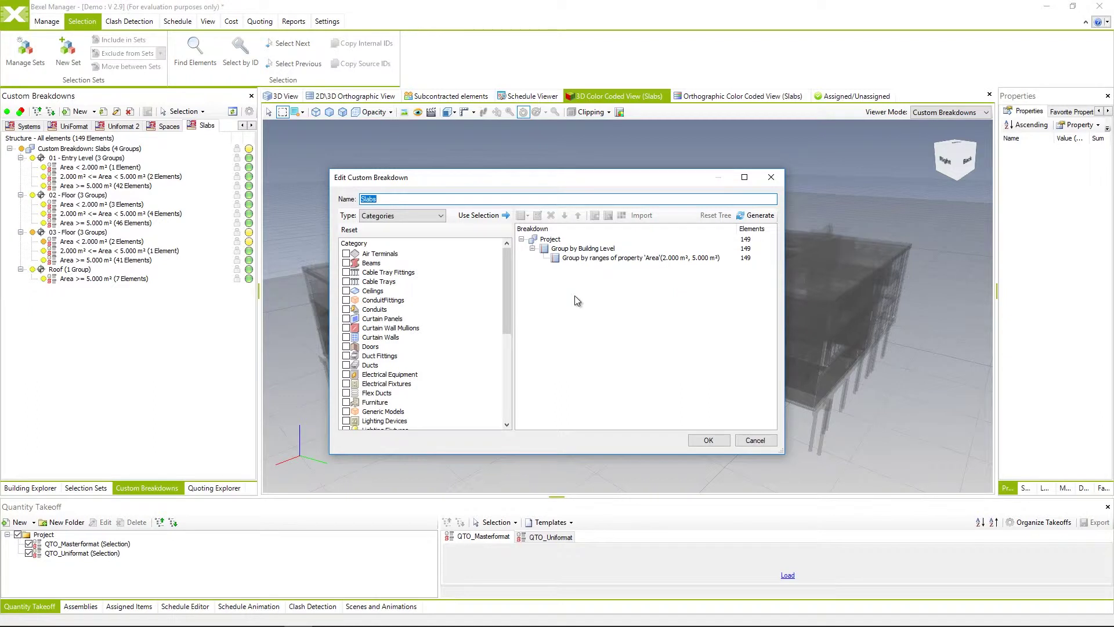
pyautogui.click(575, 250)
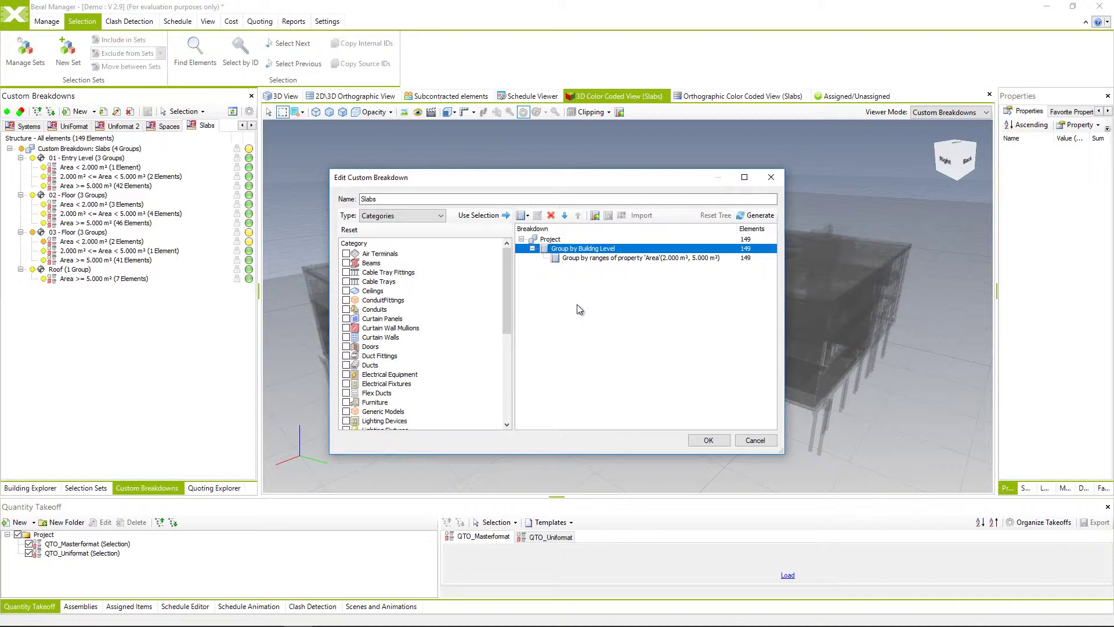
pyautogui.click(595, 217)
pyautogui.click(578, 262)
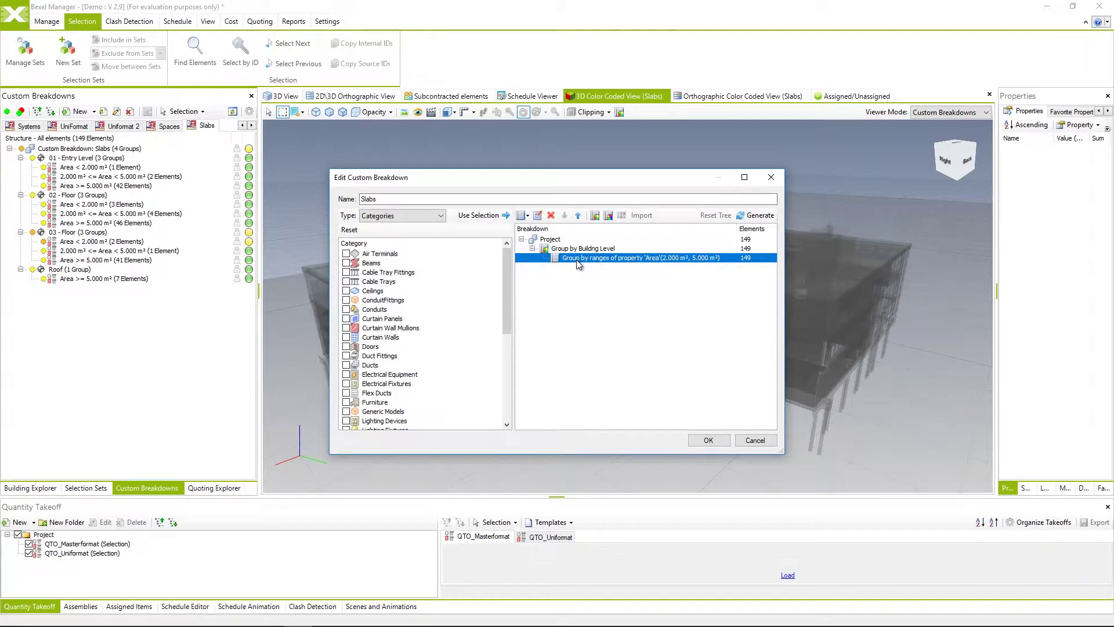
pyautogui.click(593, 216)
pyautogui.click(582, 248)
pyautogui.click(595, 217)
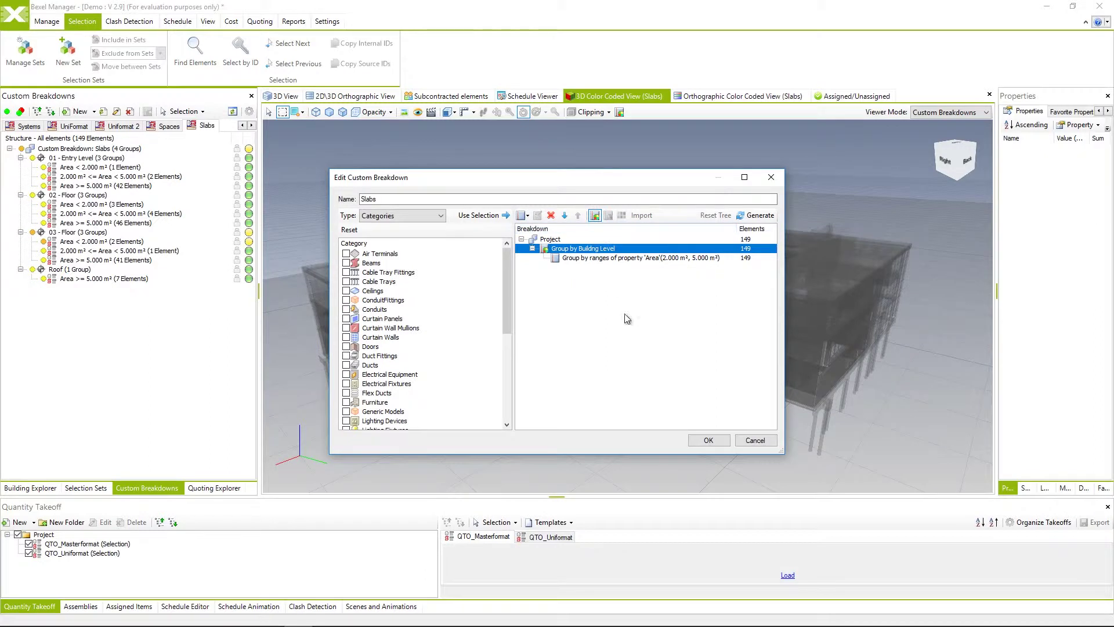
pyautogui.click(709, 441)
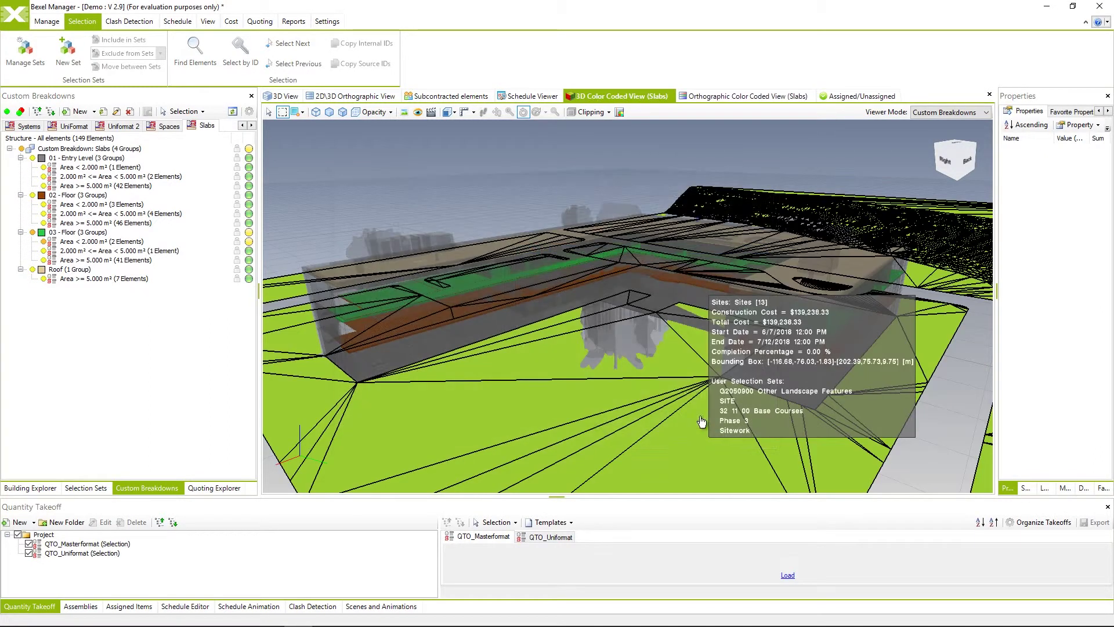
pyautogui.click(620, 113)
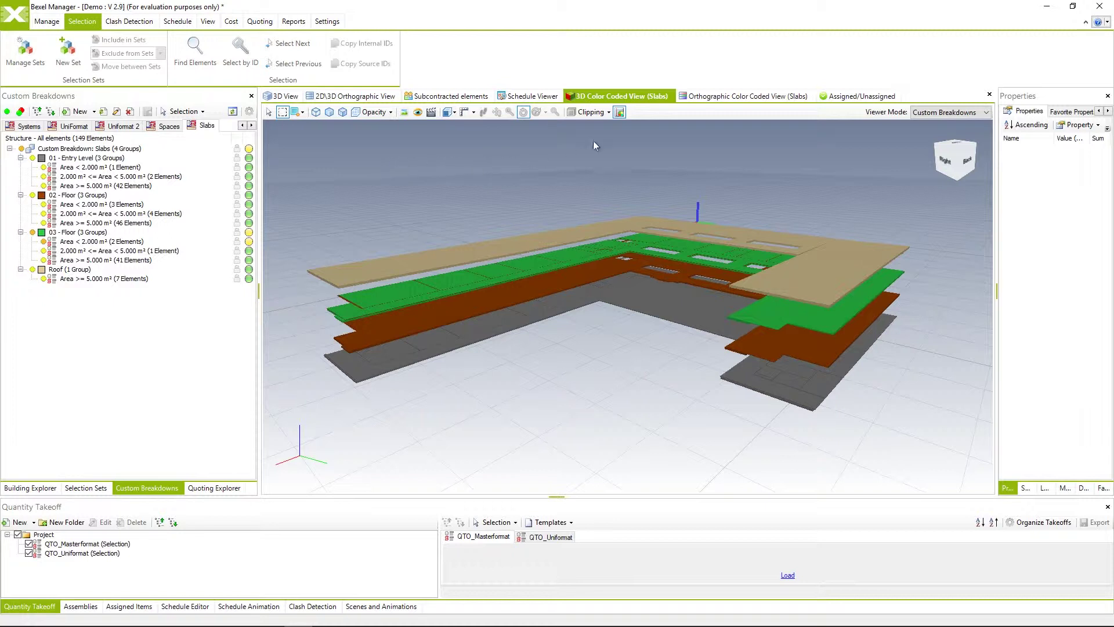
pyautogui.click(619, 112)
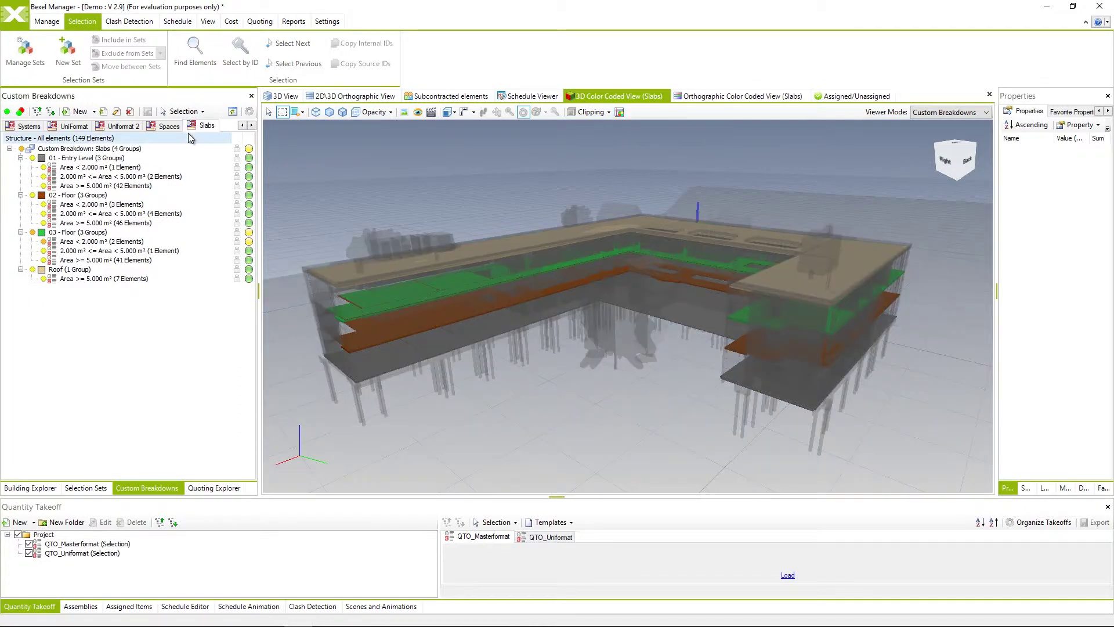
pyautogui.click(171, 127)
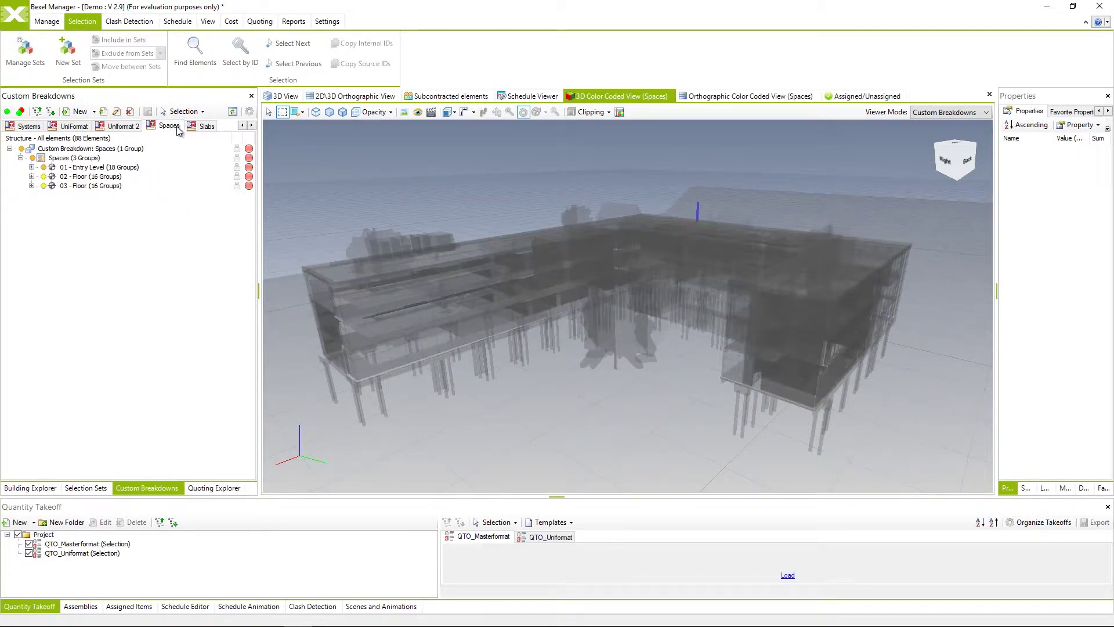
pyautogui.click(201, 127)
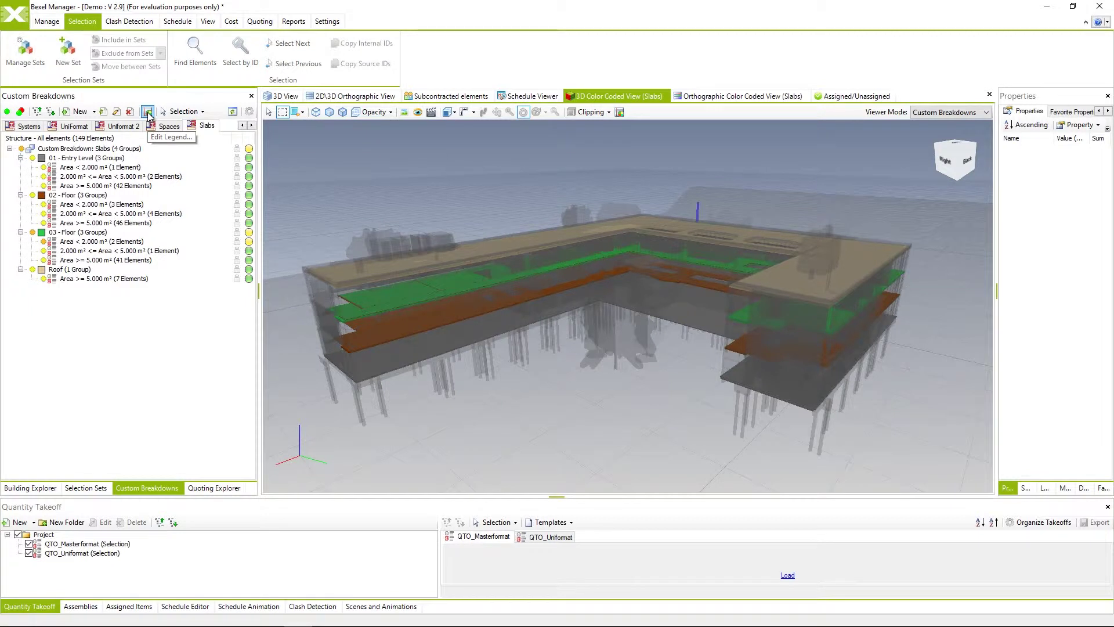
# Recolour the 01 - Entry Level legend entry yellow and show uncoloured elements transparently
pyautogui.click(148, 112)
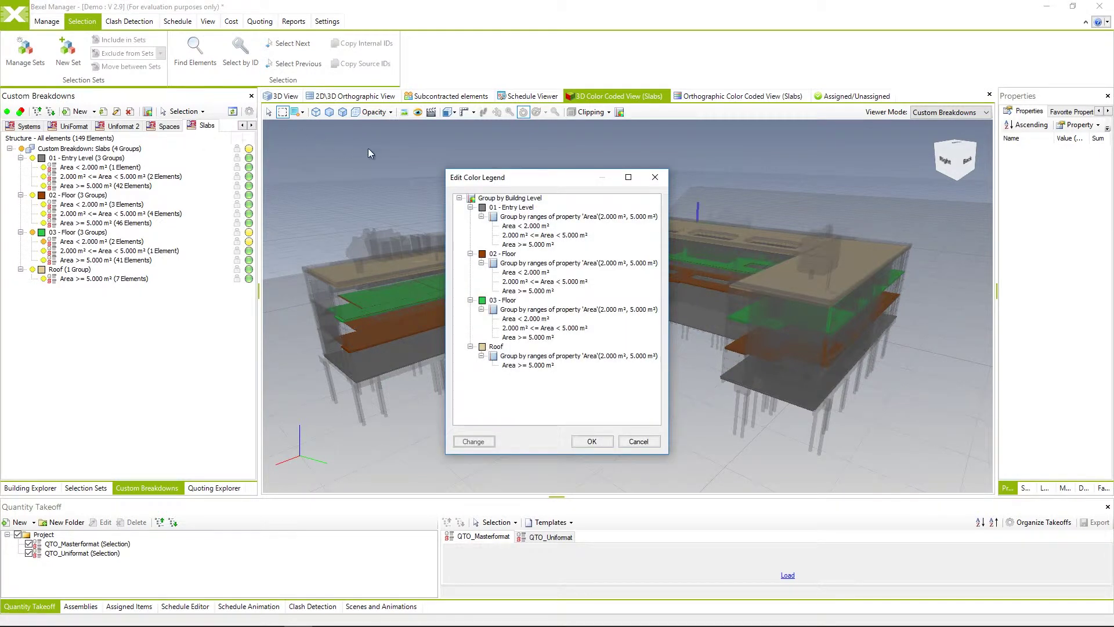
pyautogui.click(526, 212)
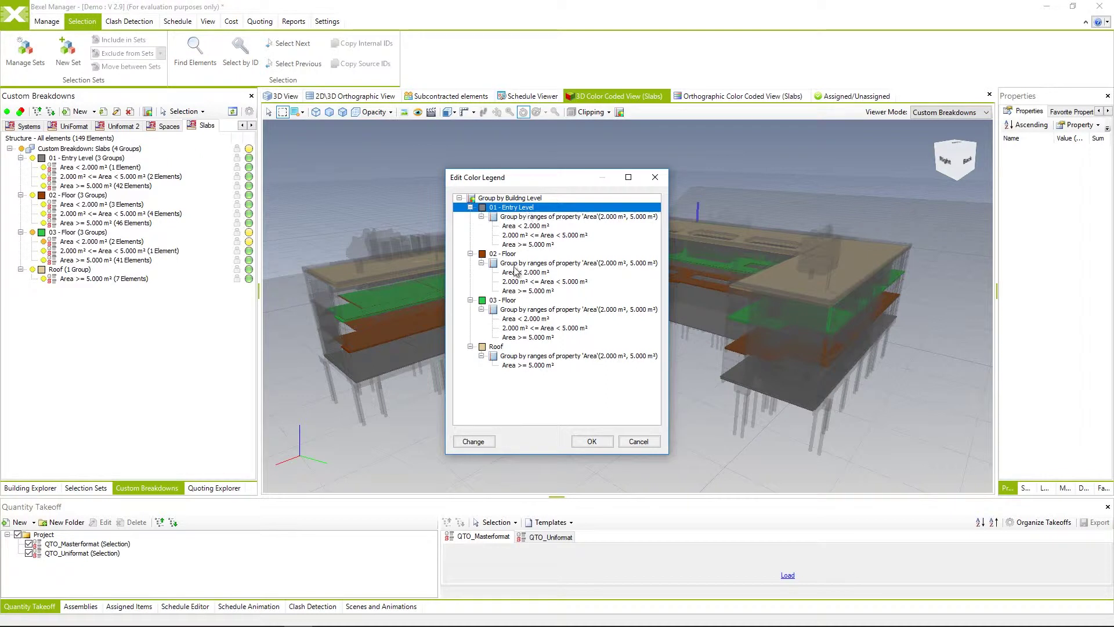
pyautogui.click(473, 442)
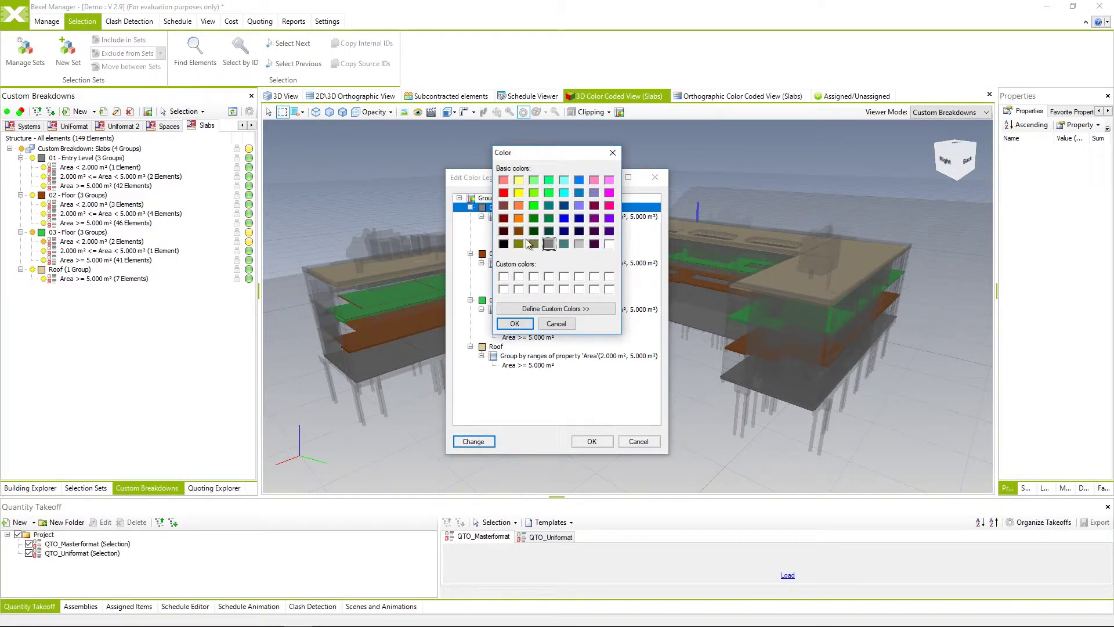
pyautogui.click(518, 192)
pyautogui.click(520, 324)
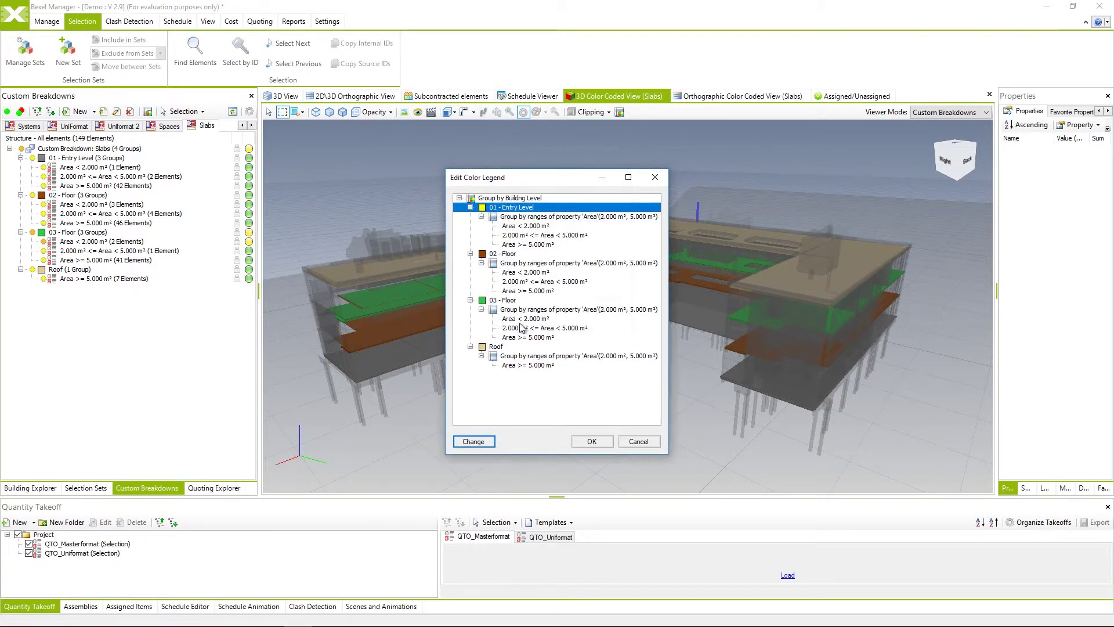
pyautogui.click(583, 444)
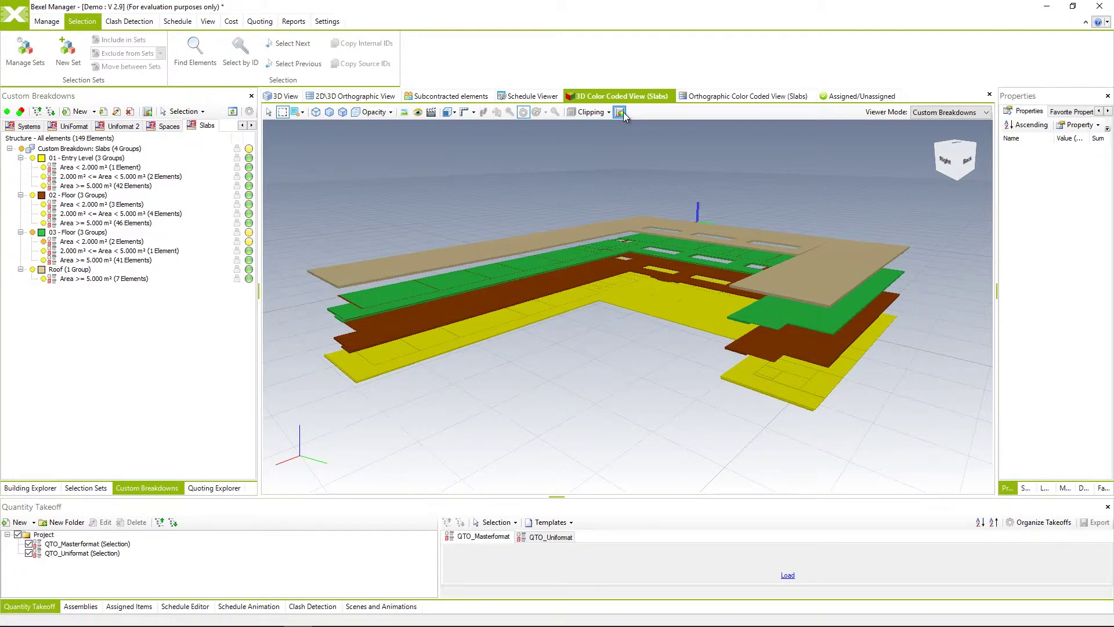
pyautogui.click(620, 113)
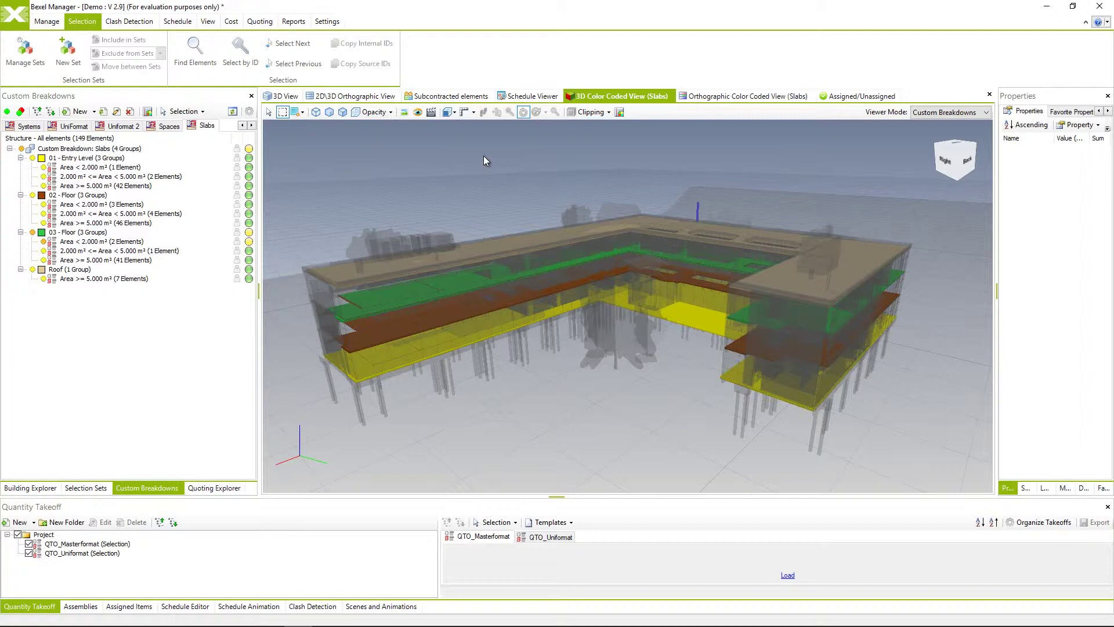
# Colour-code the reset Slabs tree by Area ranges, show only coloured slabs, and orbit
pyautogui.click(116, 111)
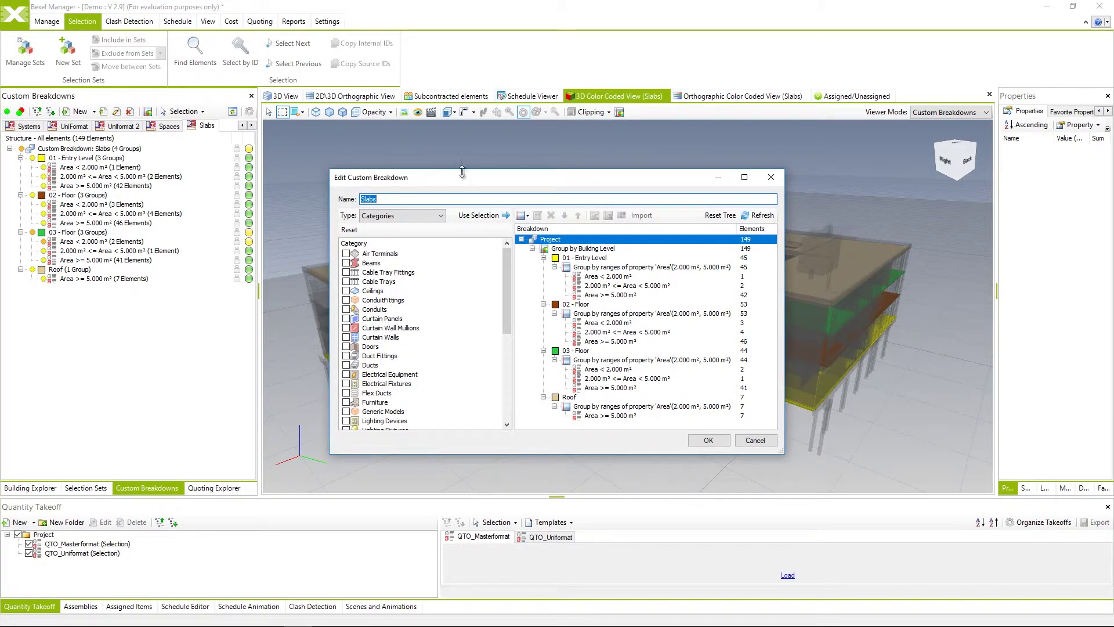
pyautogui.click(714, 218)
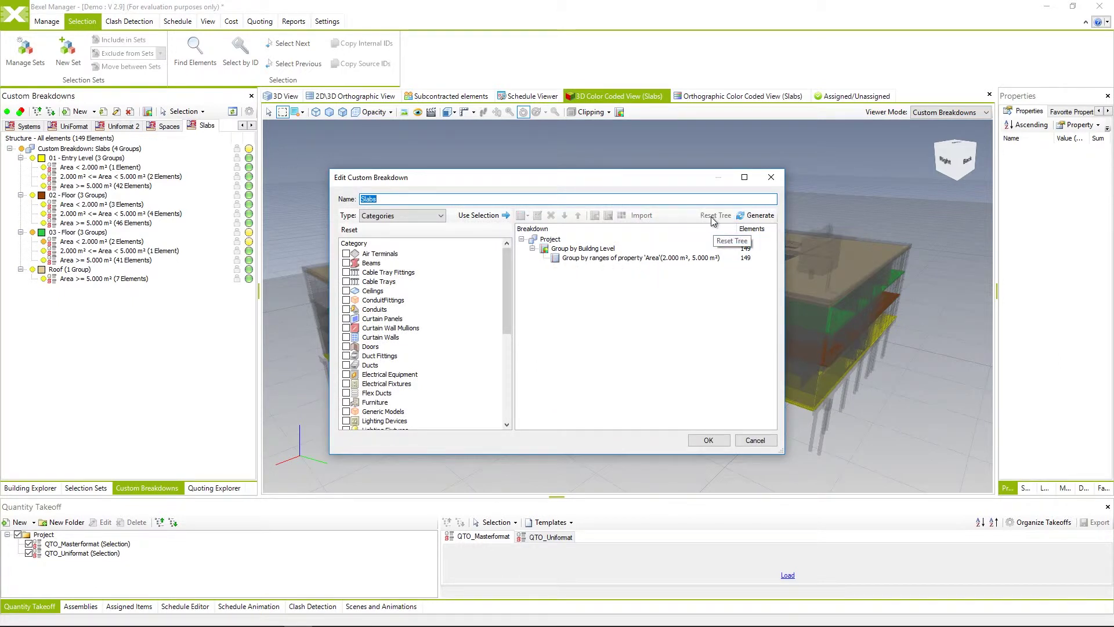
pyautogui.click(603, 262)
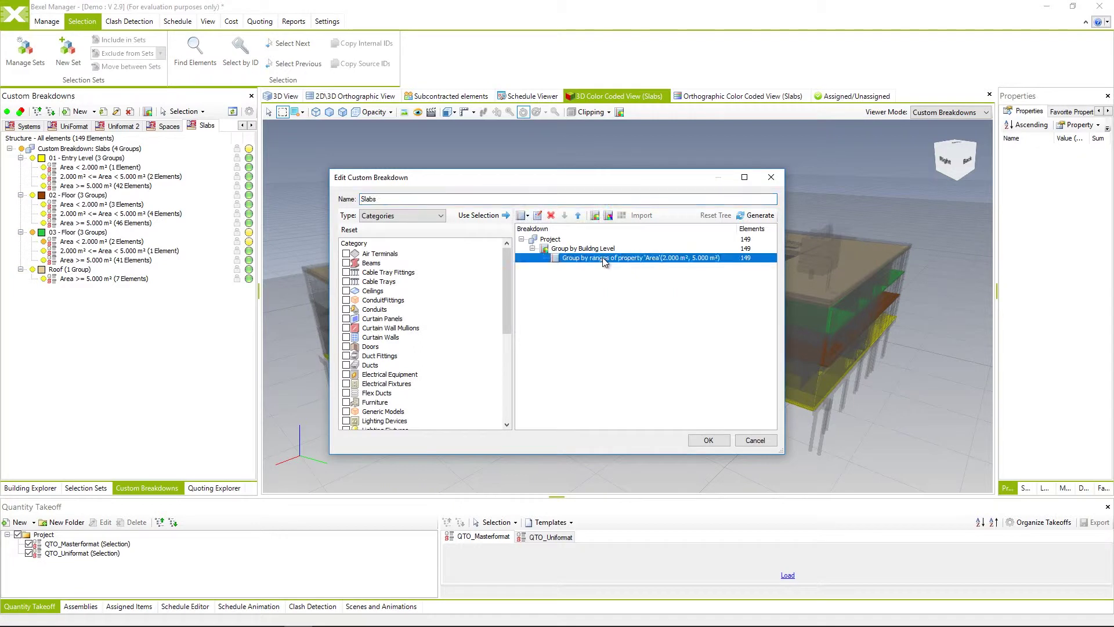
pyautogui.click(593, 217)
pyautogui.click(709, 440)
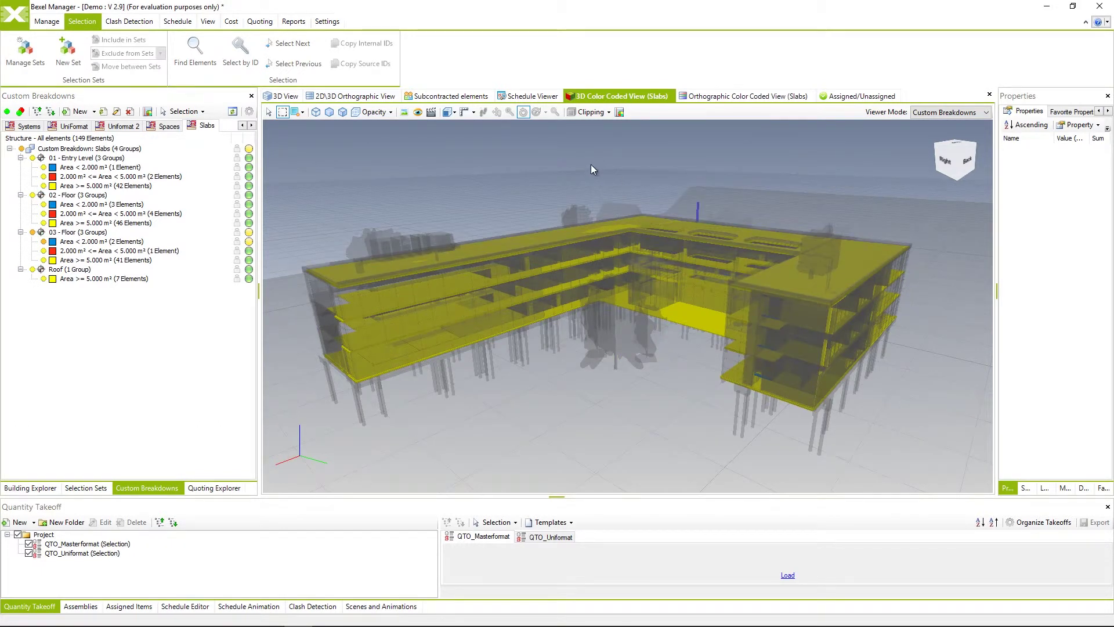
pyautogui.click(619, 114)
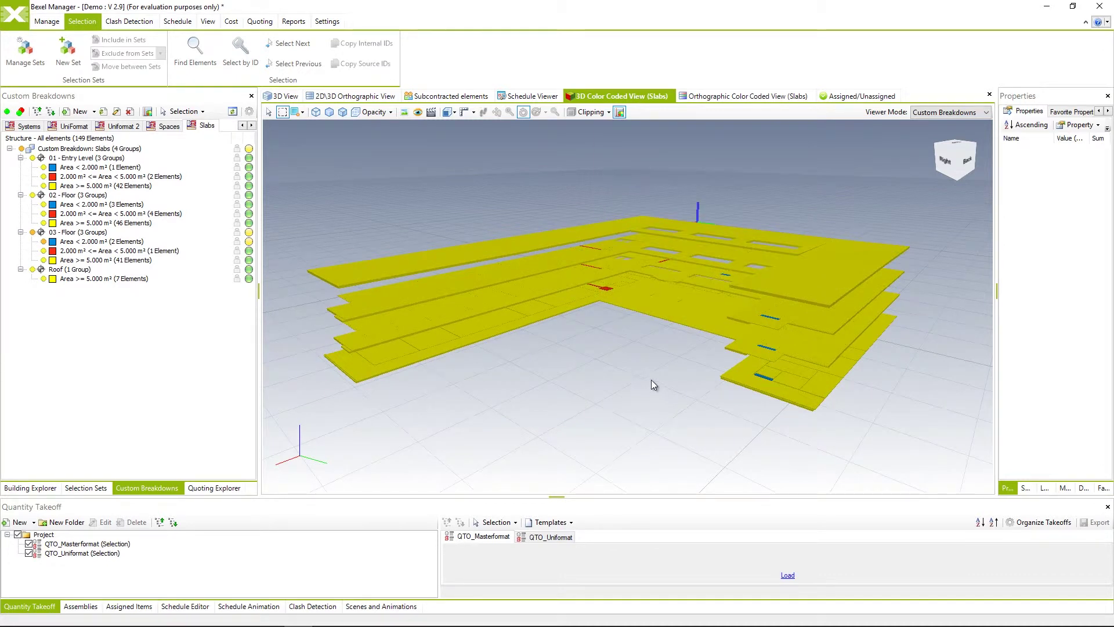
pyautogui.moveTo(631, 358)
pyautogui.mouseDown()
pyautogui.moveTo(647, 366)
pyautogui.moveTo(639, 373)
pyautogui.moveTo(627, 350)
pyautogui.moveTo(643, 364)
pyautogui.mouseUp()
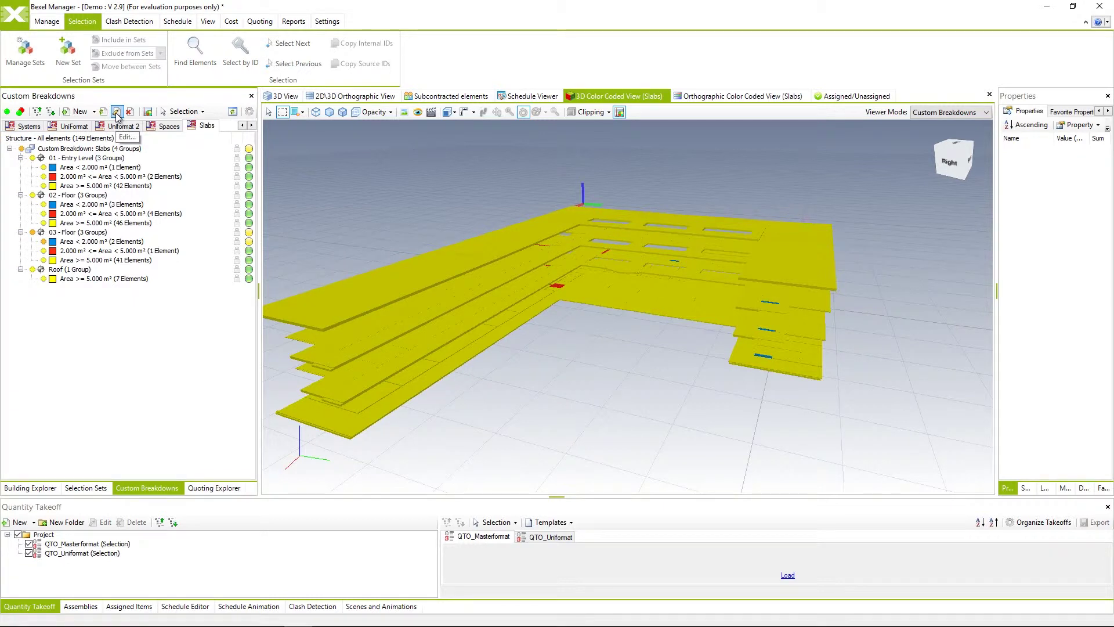
# Recolour the Entry Level 'Area >= 5.000 m²' slab group magenta
pyautogui.click(117, 114)
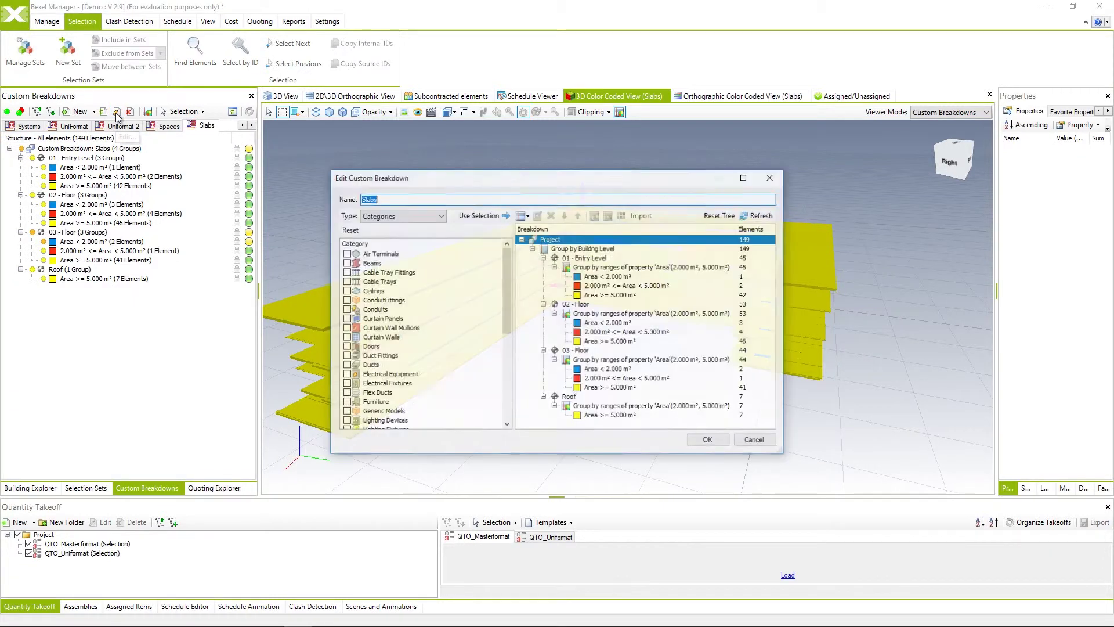
pyautogui.click(592, 296)
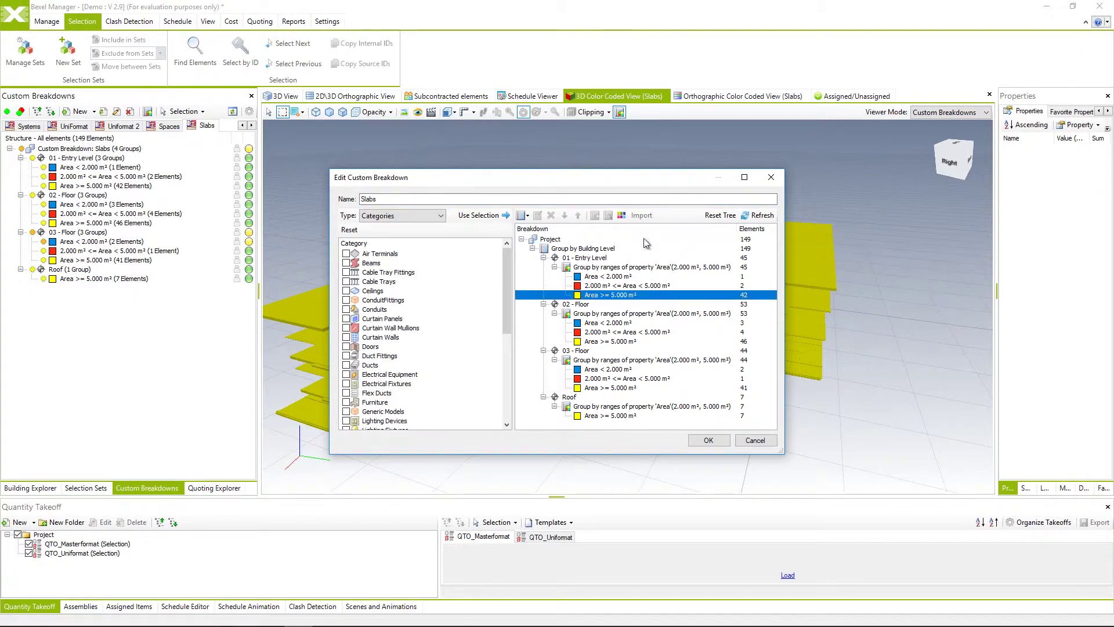
pyautogui.click(626, 214)
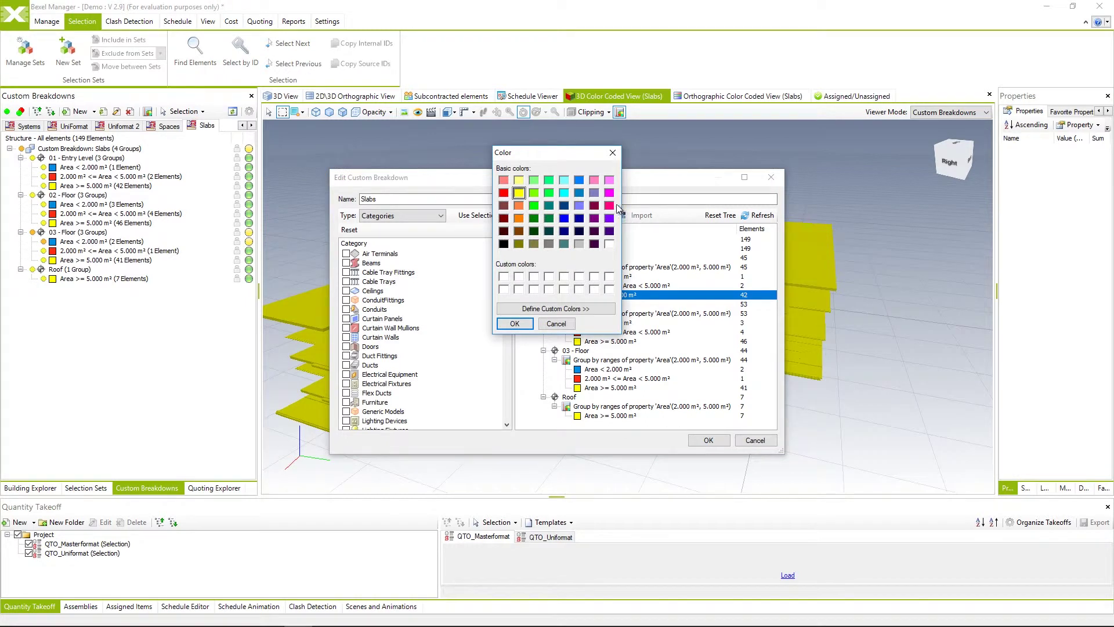
pyautogui.click(610, 195)
pyautogui.click(515, 324)
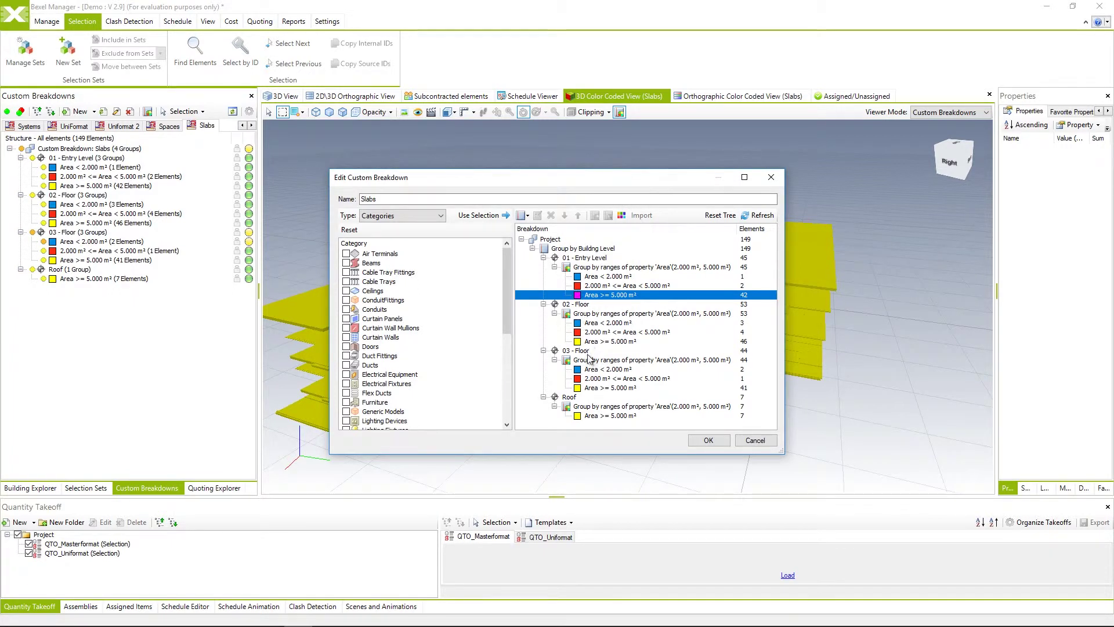
pyautogui.click(706, 441)
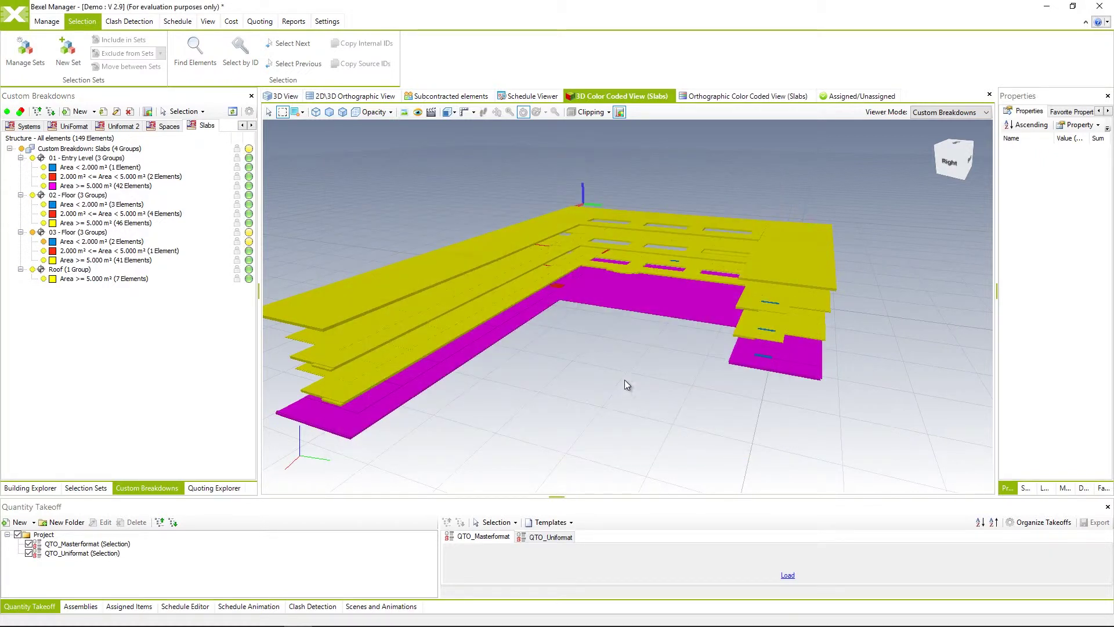
# Orbit the slabs, bring back the uncoloured building, and switch to the Spaces breakdown
pyautogui.moveTo(666, 345)
pyautogui.mouseDown()
pyautogui.moveTo(631, 337)
pyautogui.moveTo(654, 349)
pyautogui.mouseUp()
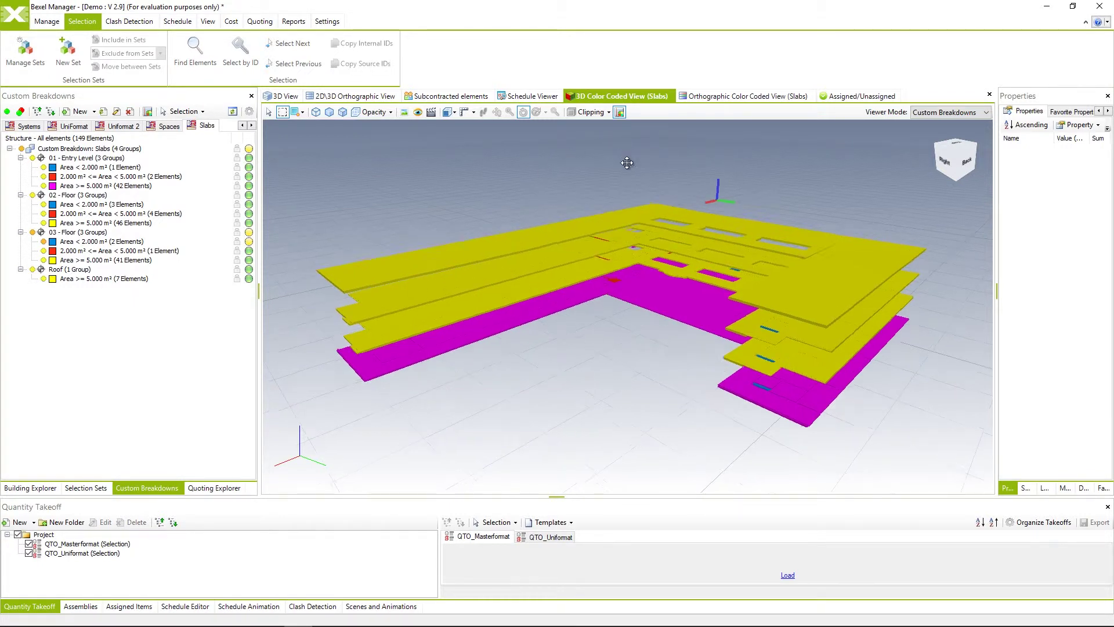
pyautogui.moveTo(624, 145); pyautogui.dragTo(622, 134)
pyautogui.click(620, 112)
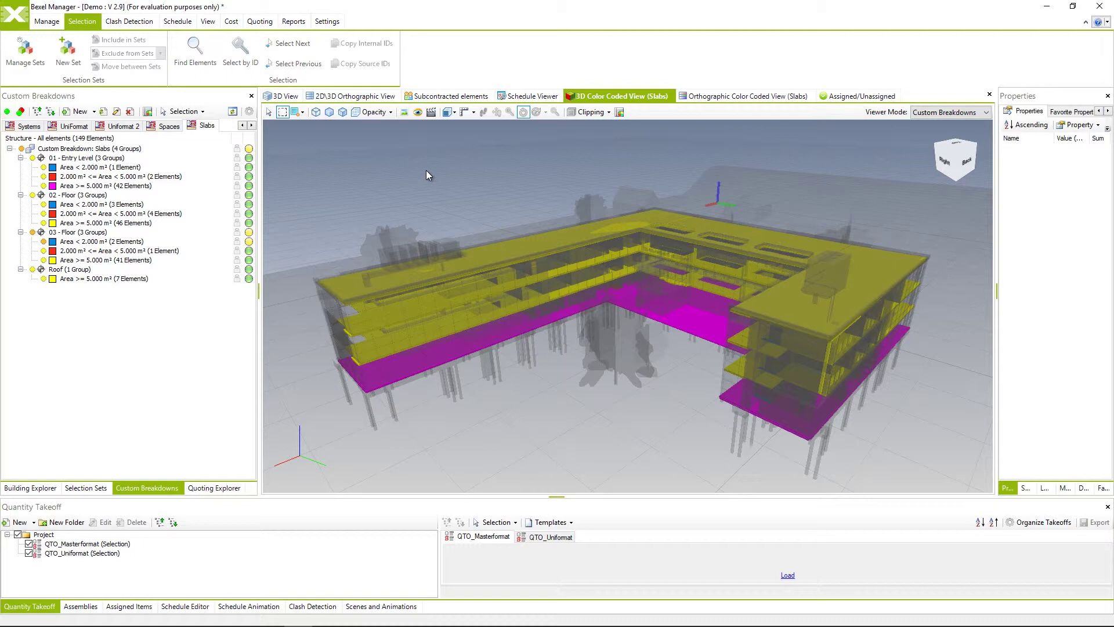
pyautogui.click(169, 127)
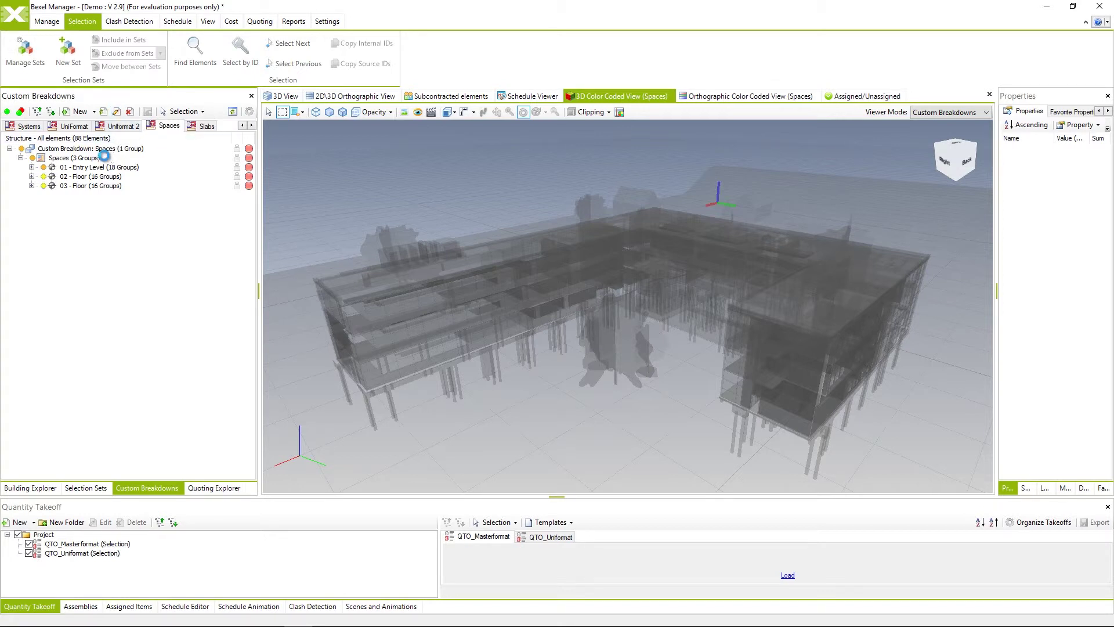
# Reset the Spaces breakdown tree and put the colour coding rule on Group by Name property
pyautogui.click(117, 112)
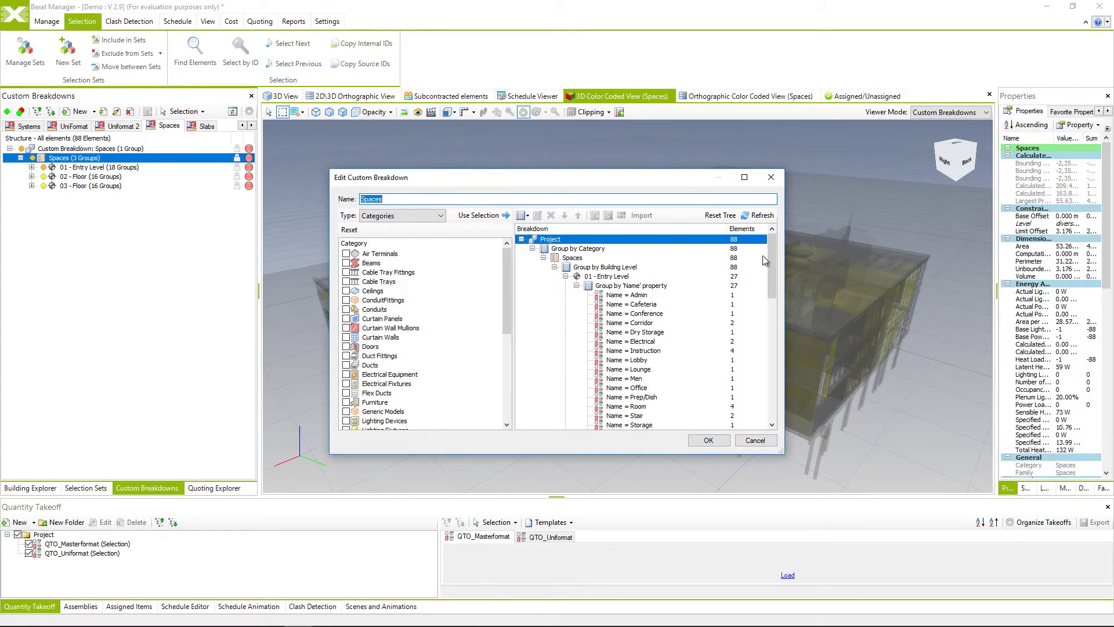
pyautogui.click(720, 215)
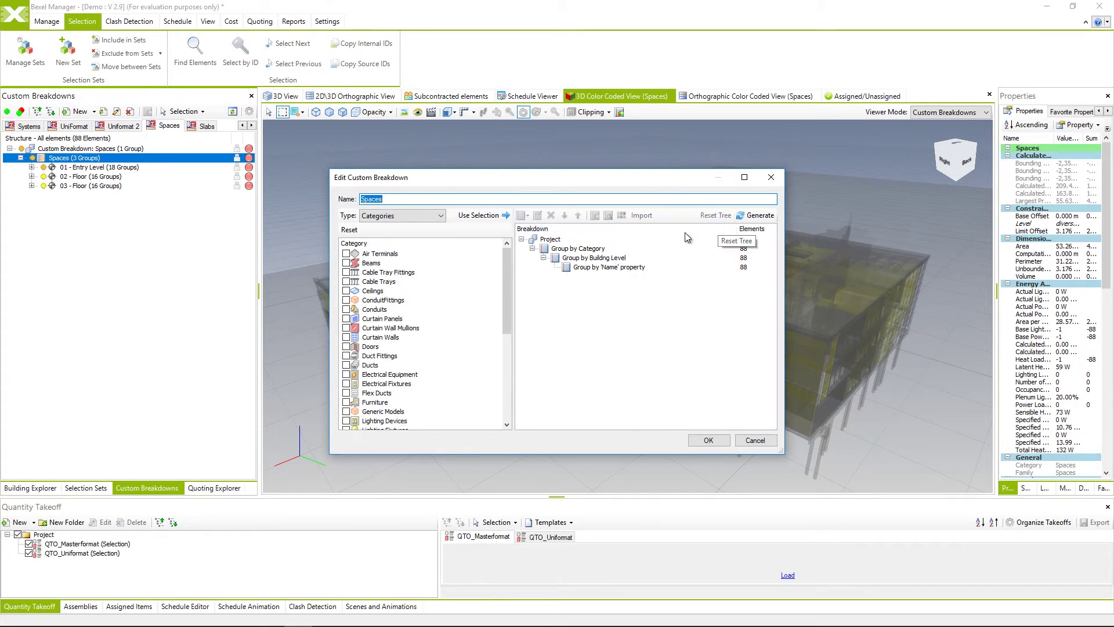
pyautogui.click(625, 267)
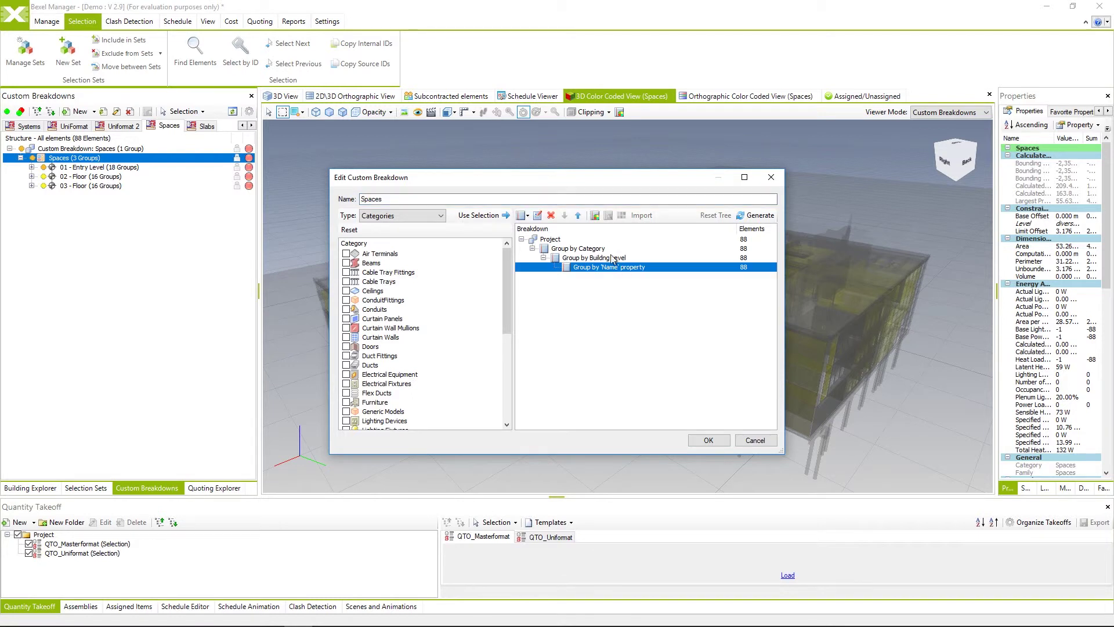
pyautogui.click(595, 216)
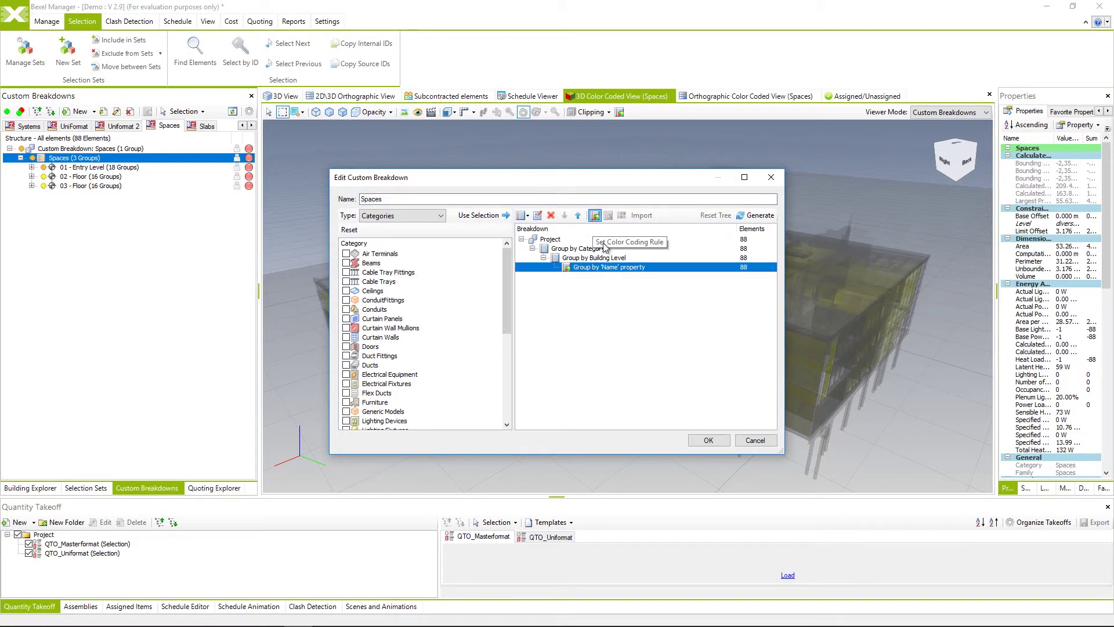
pyautogui.click(709, 441)
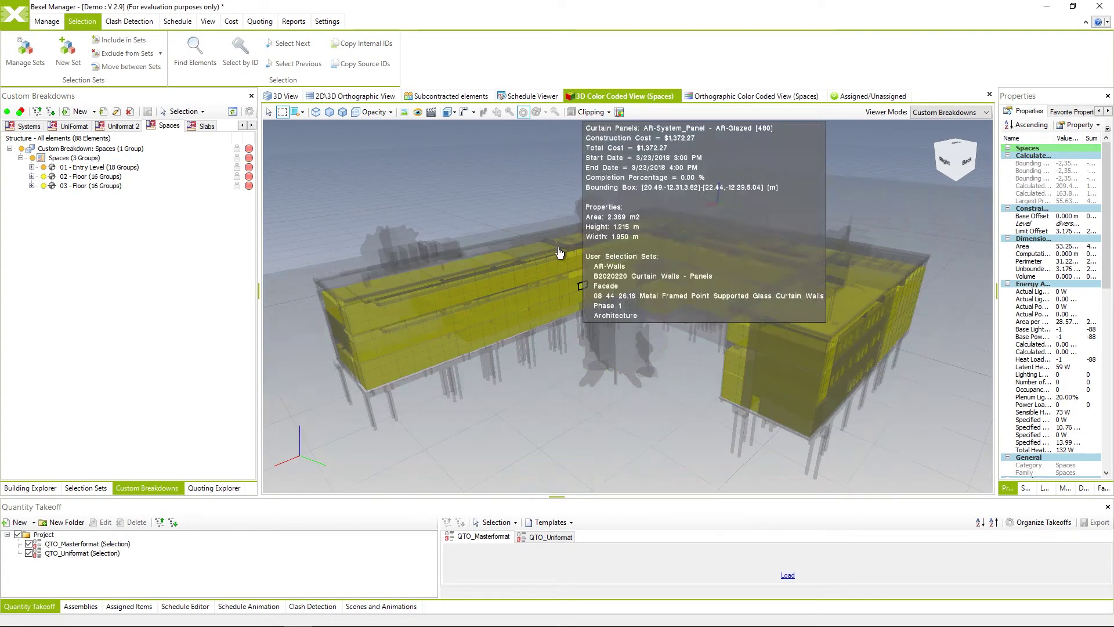
# Show only the name-coloured space volumes and orbit the model toward the right
pyautogui.click(620, 114)
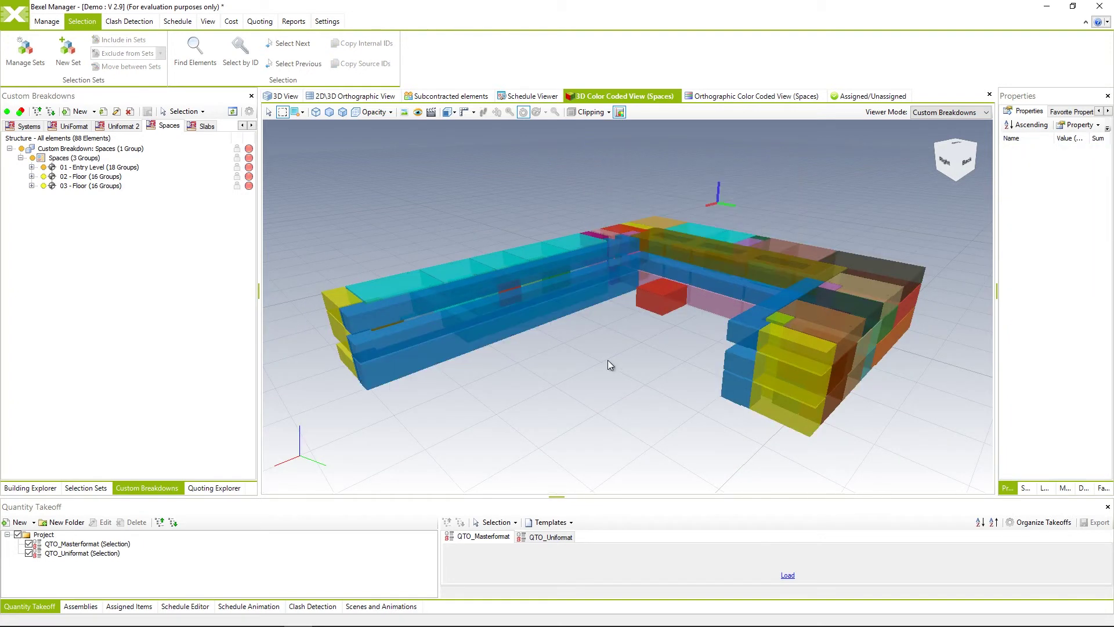
pyautogui.moveTo(597, 365)
pyautogui.mouseDown()
pyautogui.moveTo(625, 354)
pyautogui.moveTo(587, 363)
pyautogui.moveTo(517, 344)
pyautogui.moveTo(608, 370)
pyautogui.mouseUp()
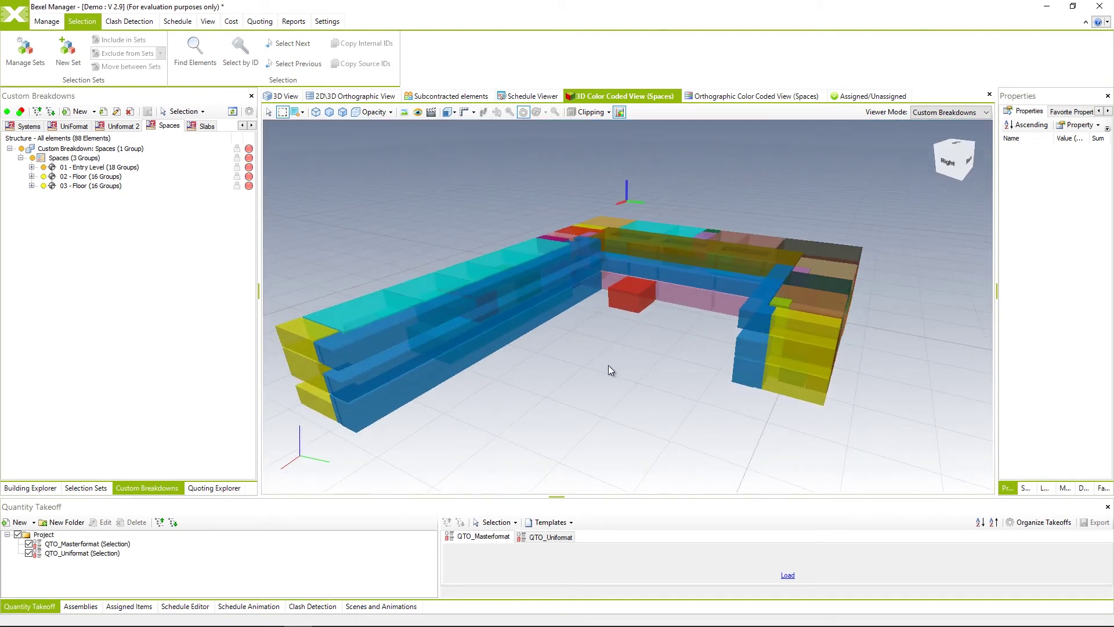